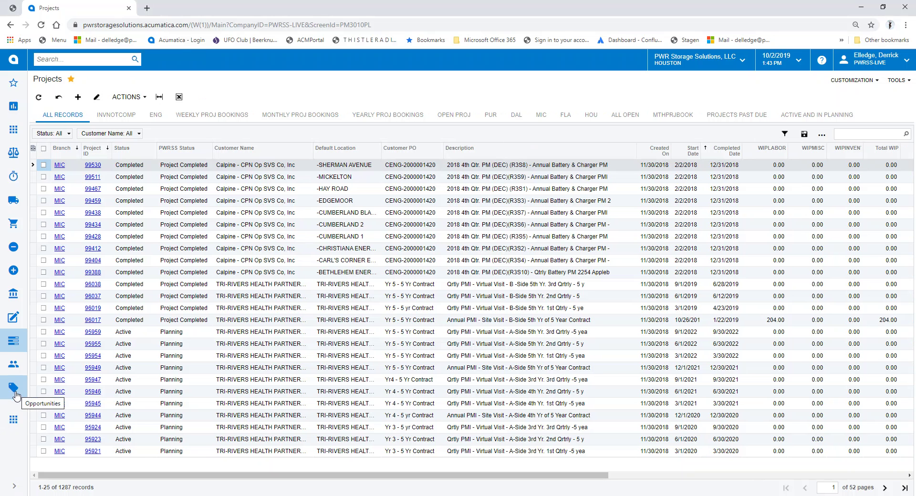
Create a new opportunity and assign it the PWRSS (PWRSS Stages) class
left_click(14, 389)
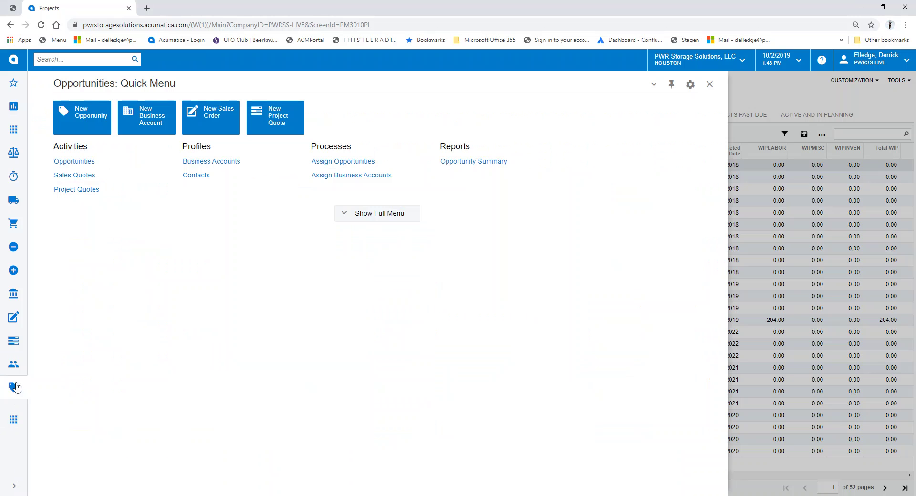
left_click(86, 125)
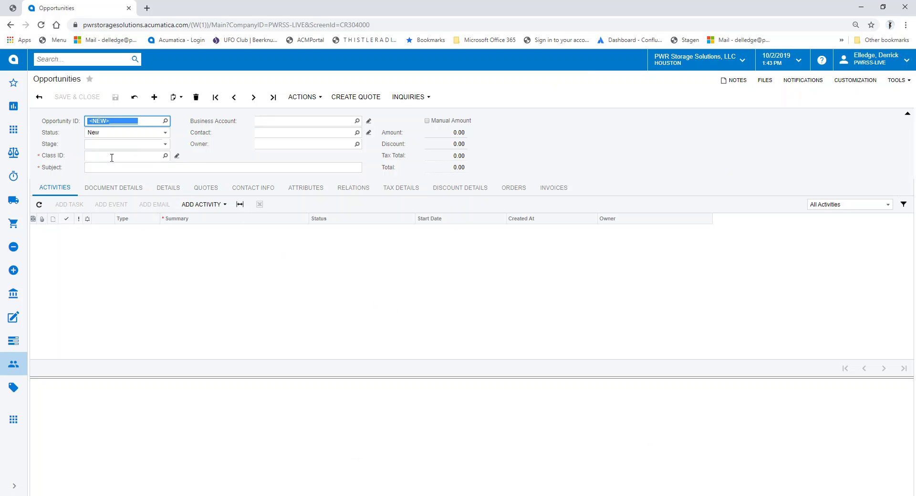
left_click(165, 156)
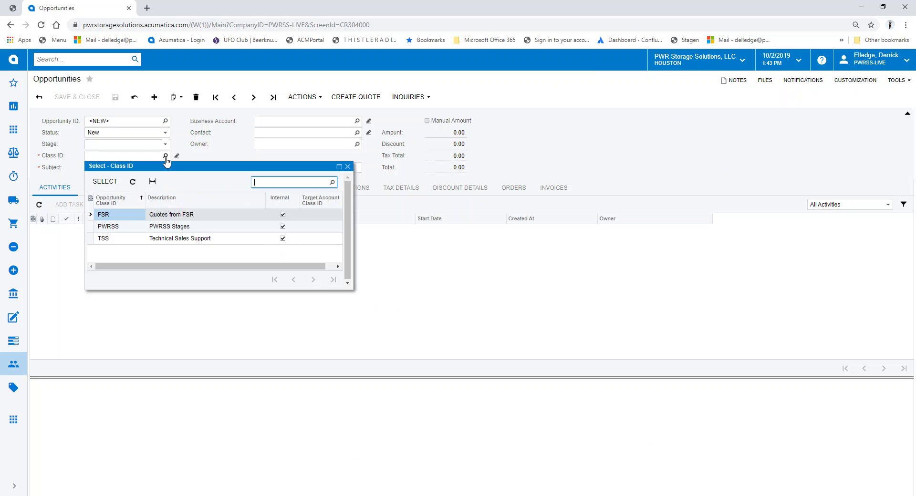
left_click(191, 228)
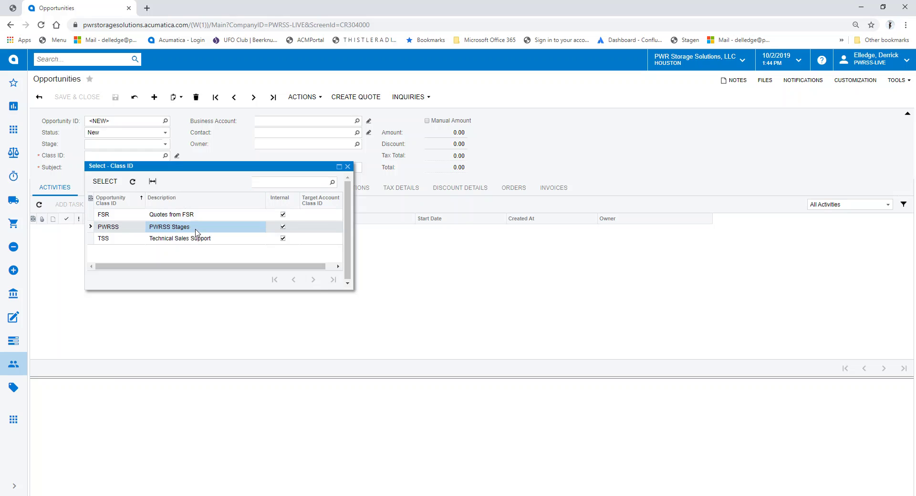
double_click(196, 228)
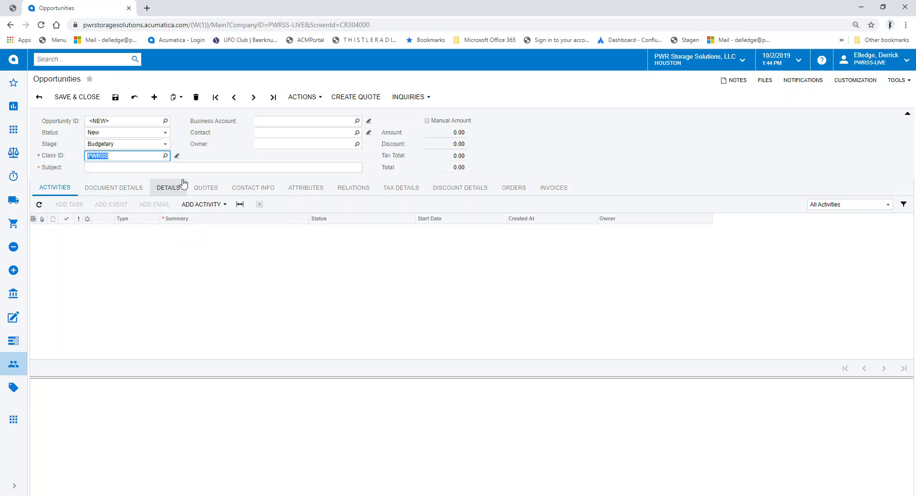
Set the opportunity's stage to Budgetary and its status to Open
left_click(163, 144)
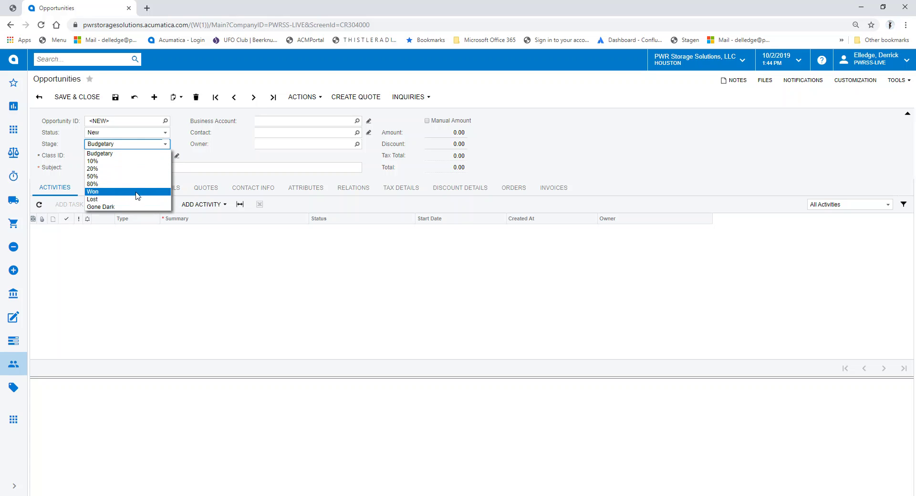
left_click(133, 154)
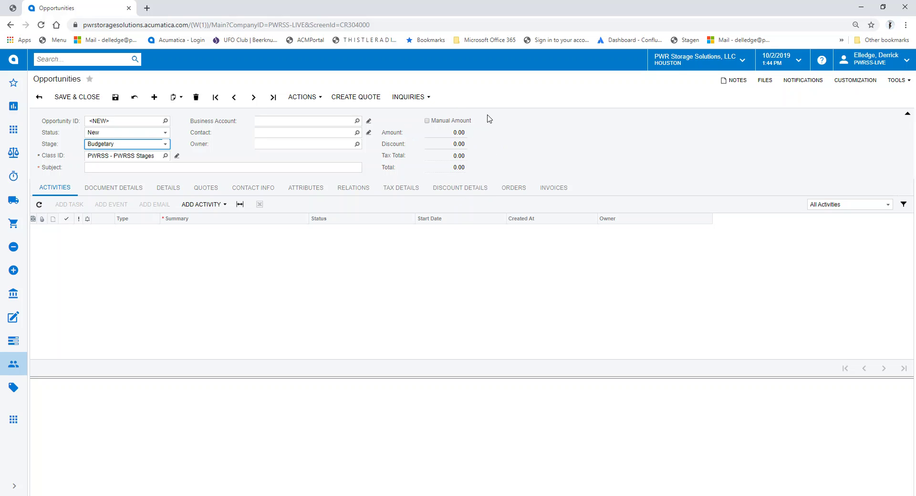
left_click(164, 134)
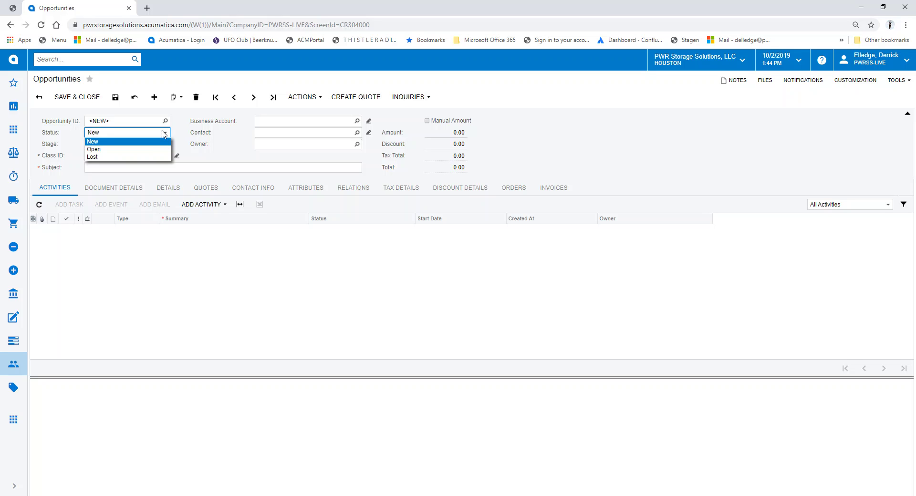
left_click(129, 150)
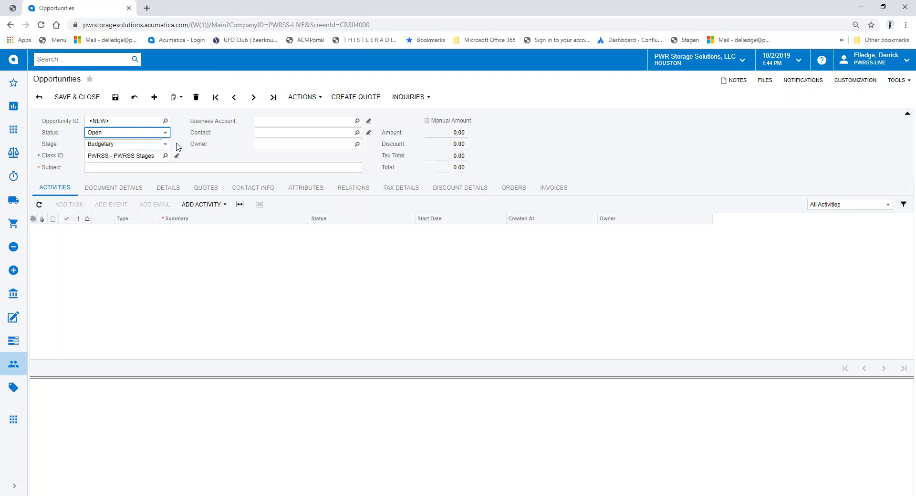
Enter "Dow SUB5 Battery Change Out 3CC-07" as the opportunity's subject
left_click(127, 168)
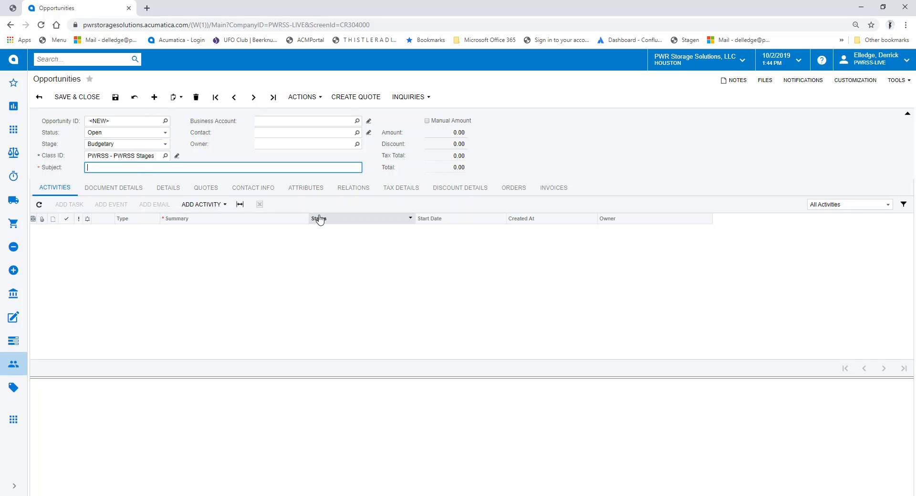
type("ow")
type("SUB5 Battery Chang")
type("e Ou")
key("BackSpace")
type("Out 3CC-07")
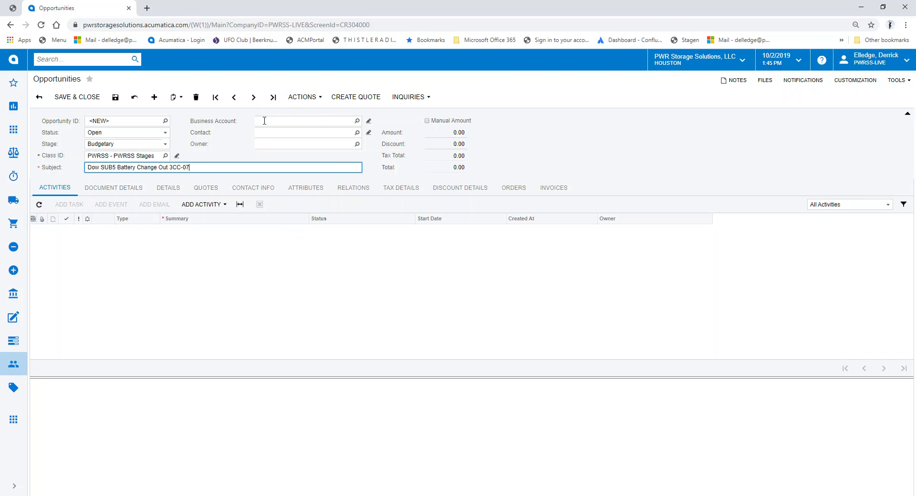
Search the business accounts for "dow" and assign DOW CHEMICAL to the opportunity
left_click(357, 123)
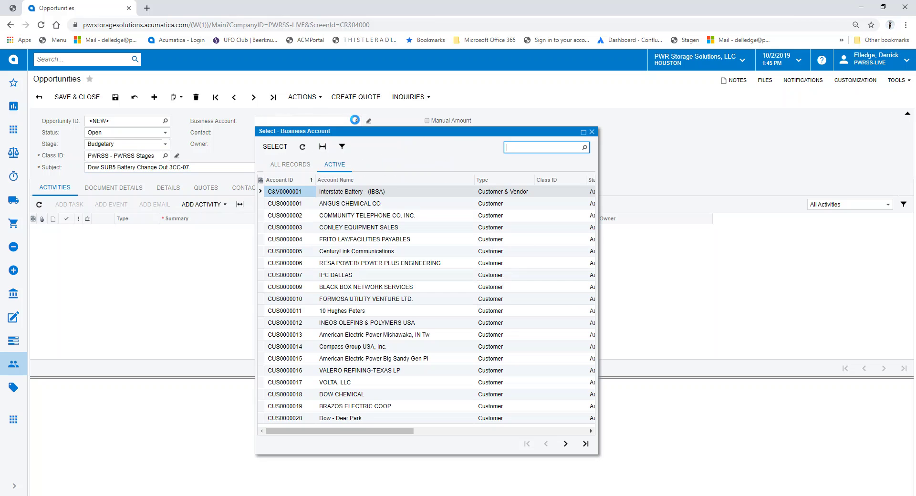
type("dow")
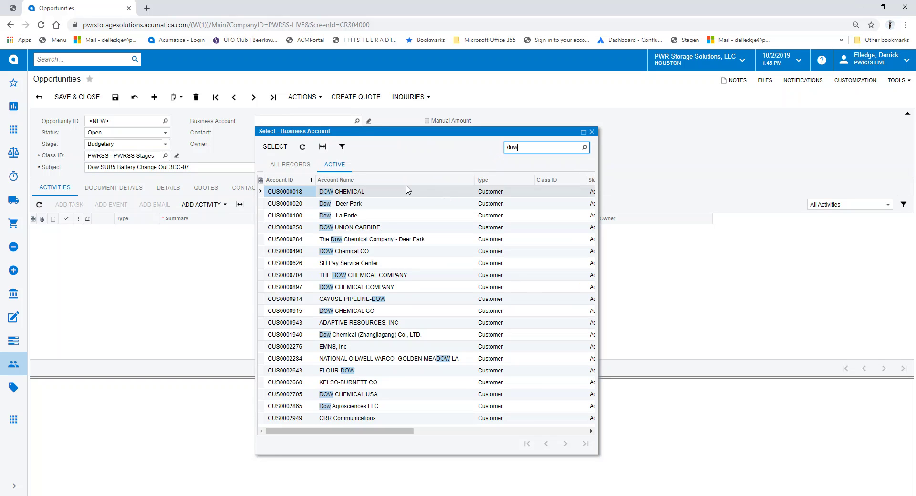
double_click(395, 196)
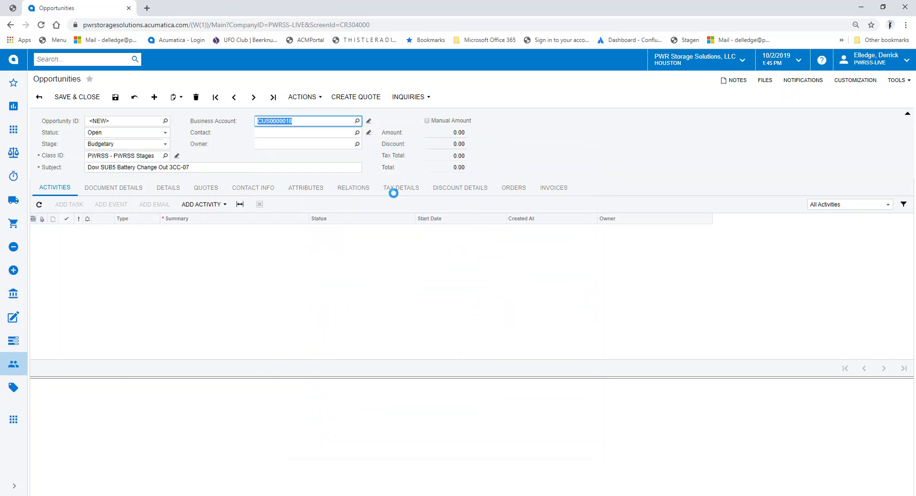
left_click(348, 133)
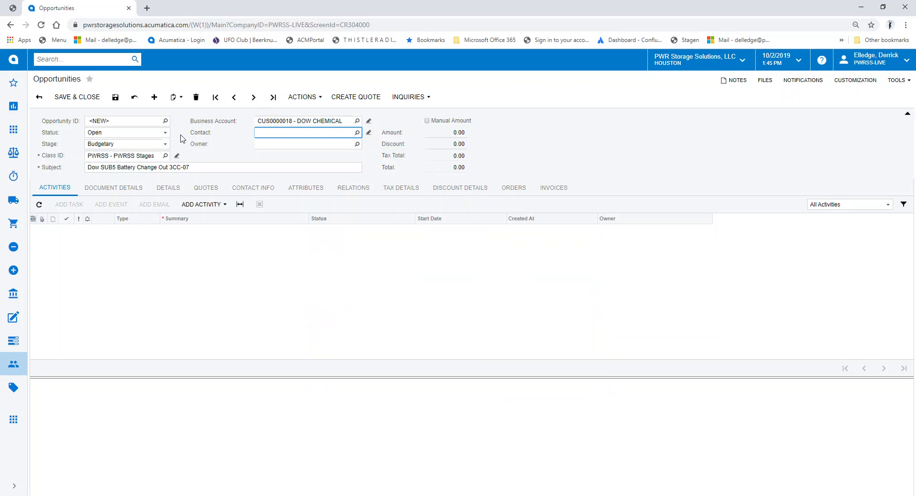
left_click(358, 134)
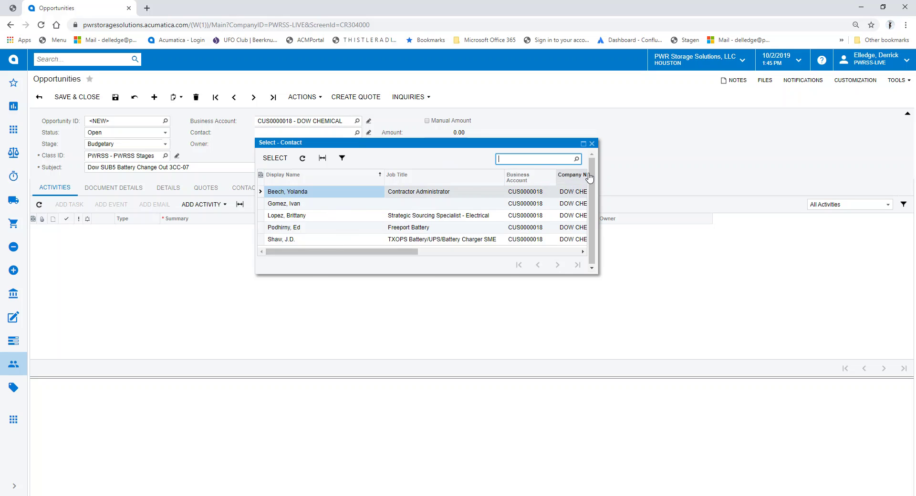
left_click(592, 144)
type("sha")
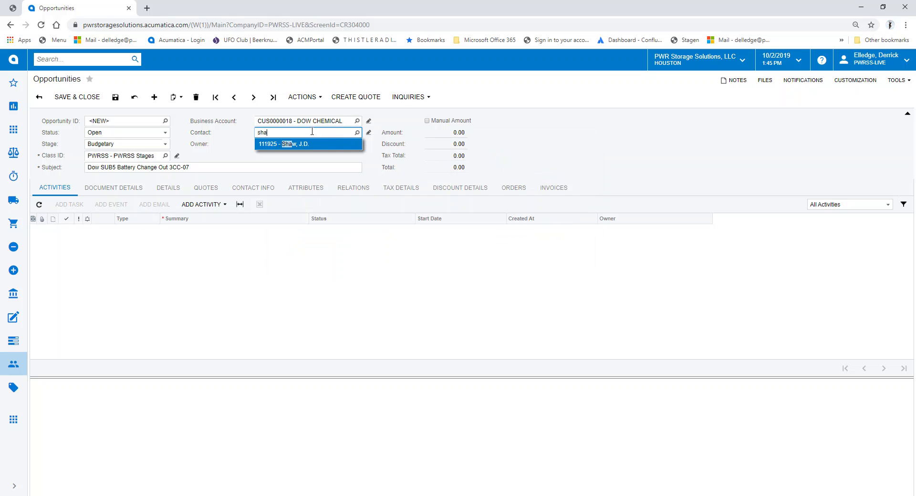
key("BackSpace")
key("BackSpace")
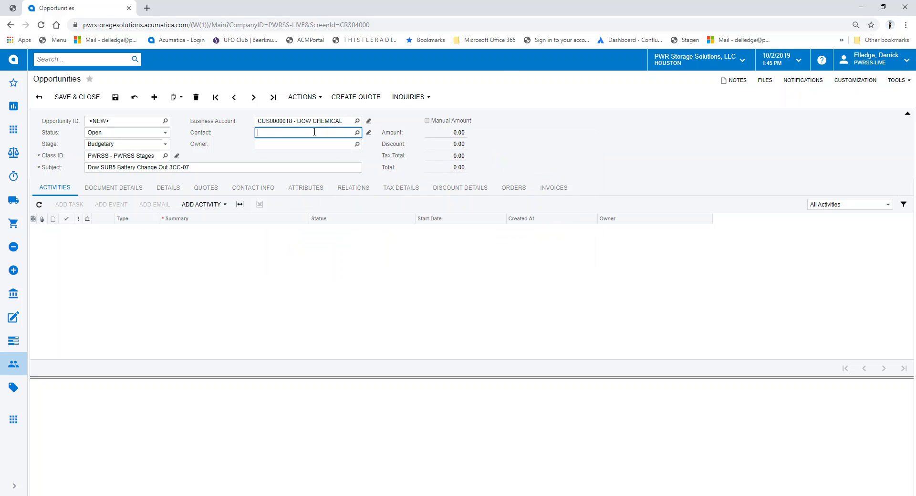
left_click(371, 133)
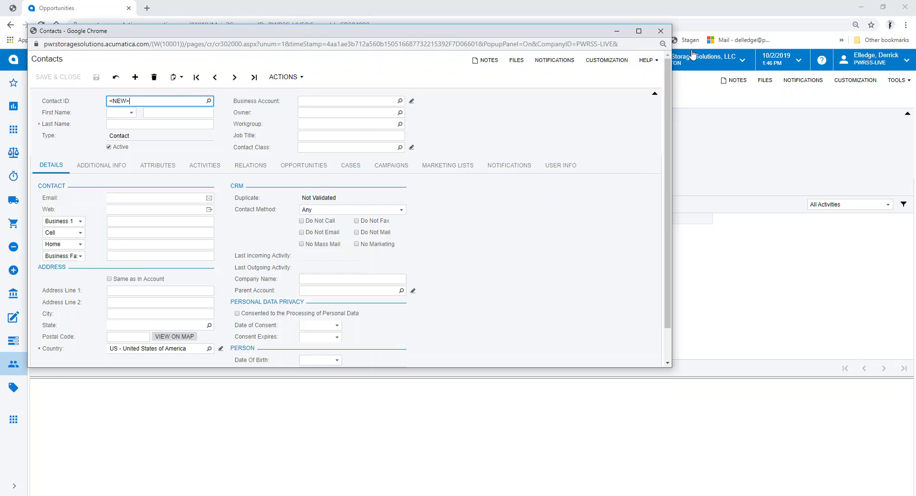
left_click(662, 33)
Assign the customer's existing contact by last name and choose the responsible employee as the opportunity's owner
type("shaw")
left_click(347, 144)
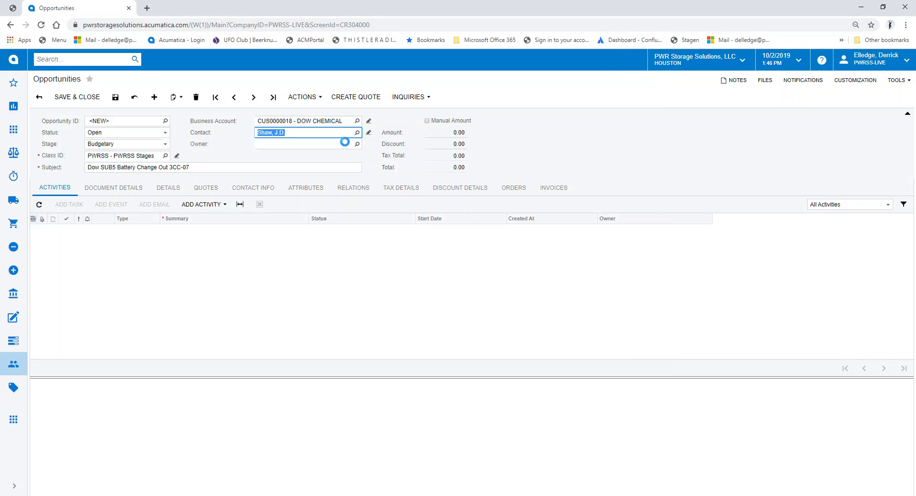
left_click(332, 143)
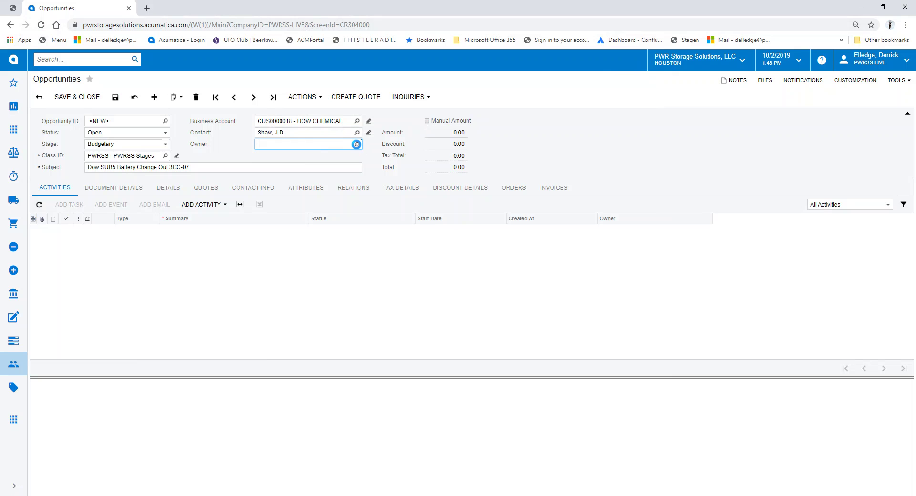
left_click(357, 144)
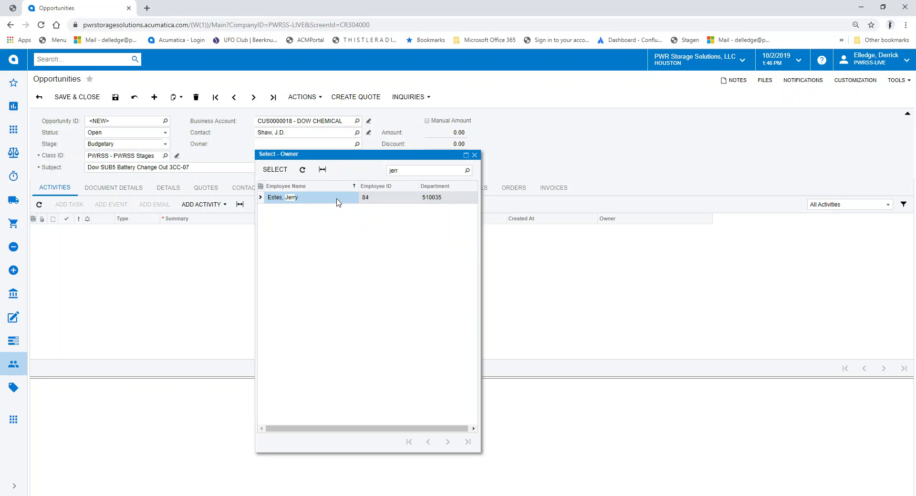
double_click(338, 200)
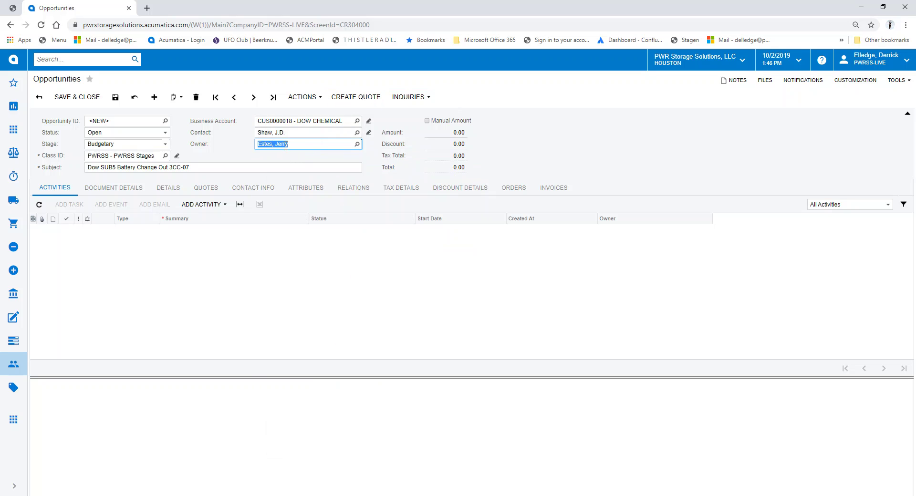
Enable the manual amount for the opportunity and set the amount to 25,000
left_click(428, 122)
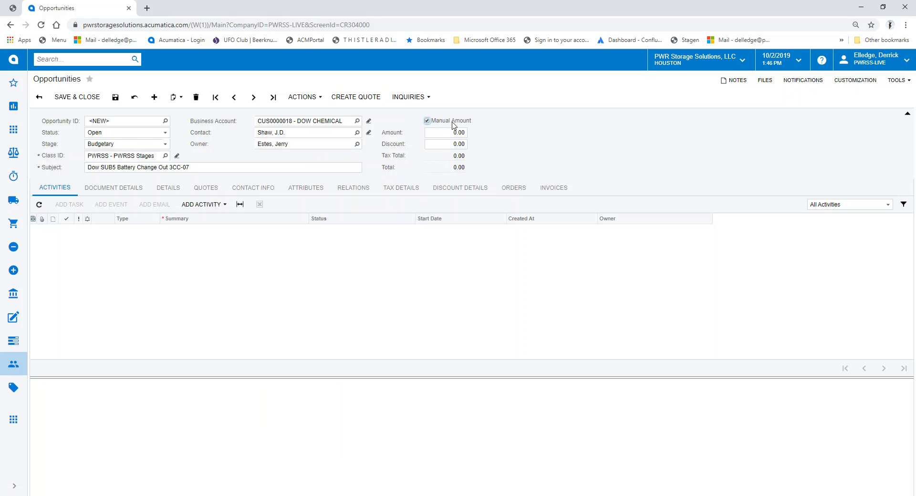
left_click(440, 133)
type("25000")
left_click(570, 143)
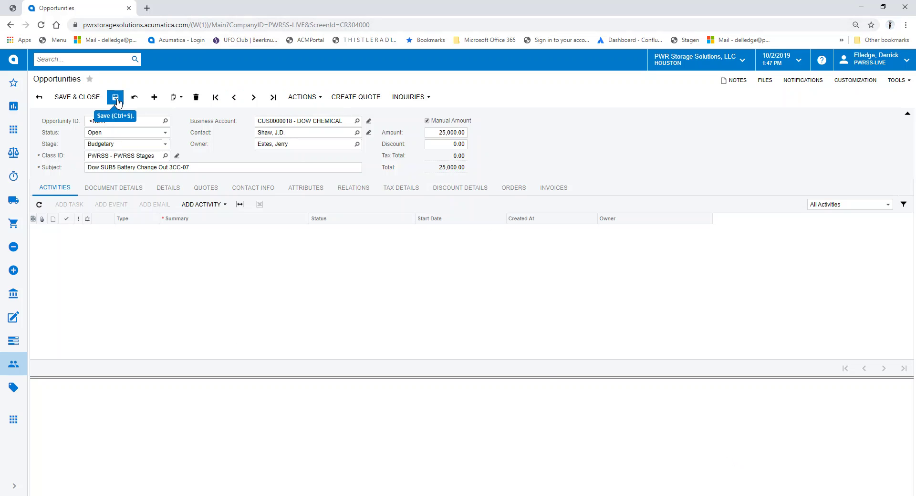
Set the estimation date in the opportunity's details to 11/29/2019
left_click(176, 191)
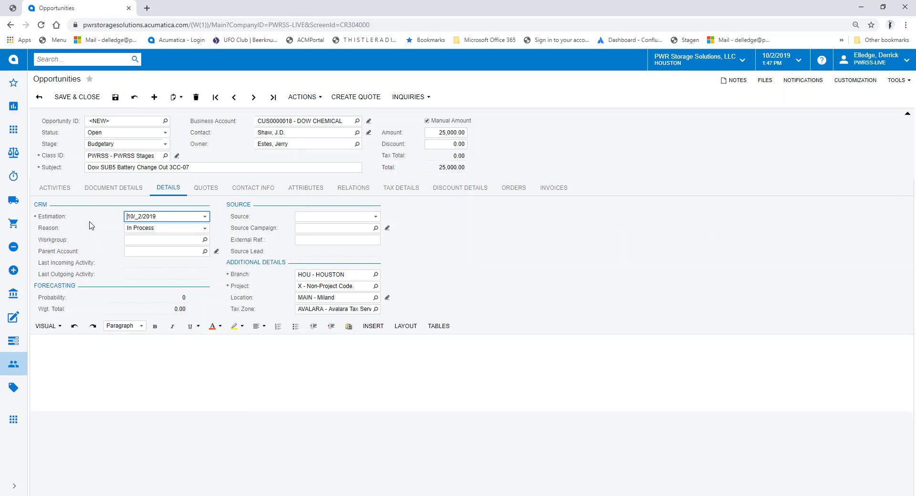
left_click(206, 217)
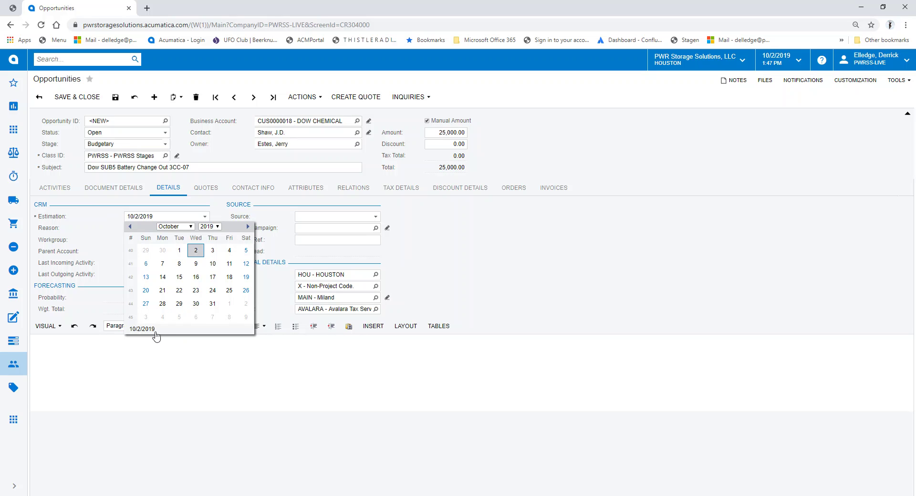
left_click(191, 226)
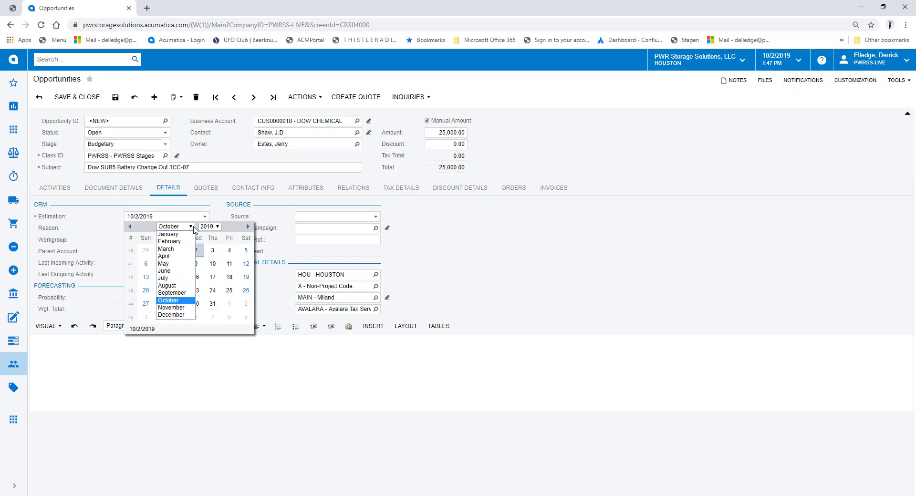
left_click(186, 308)
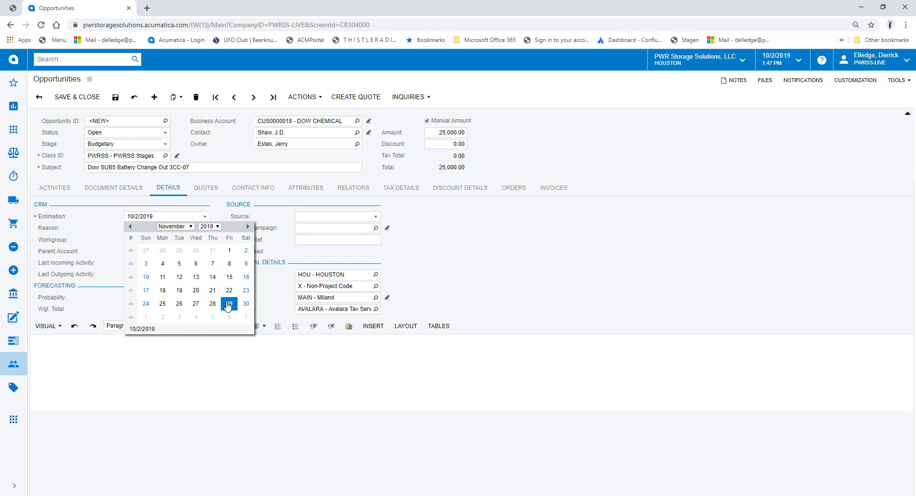
left_click(229, 305)
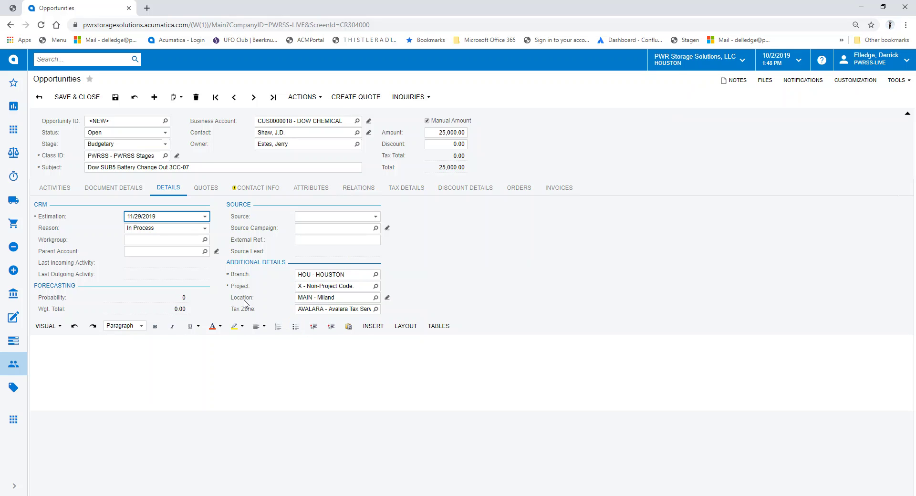
Set the opportunity's location to Dow Freeport (DOW USA TEXAS OPERATIONS)
left_click(376, 298)
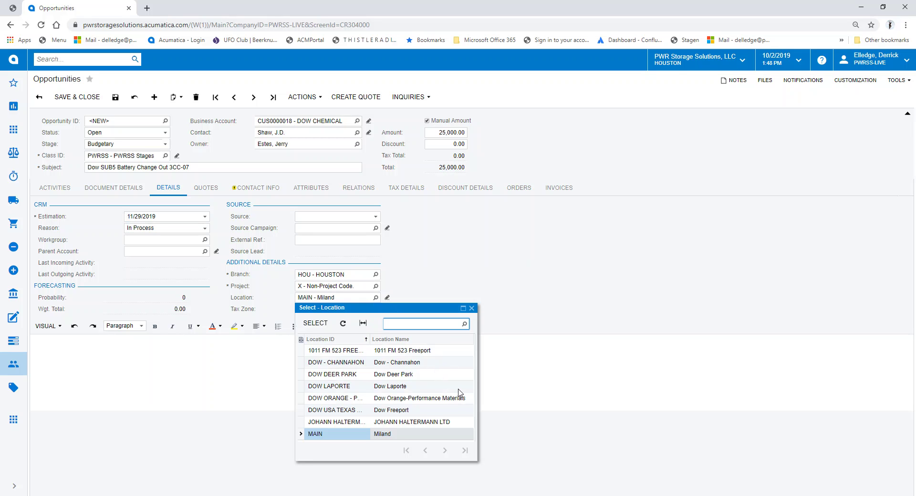
left_click(414, 411)
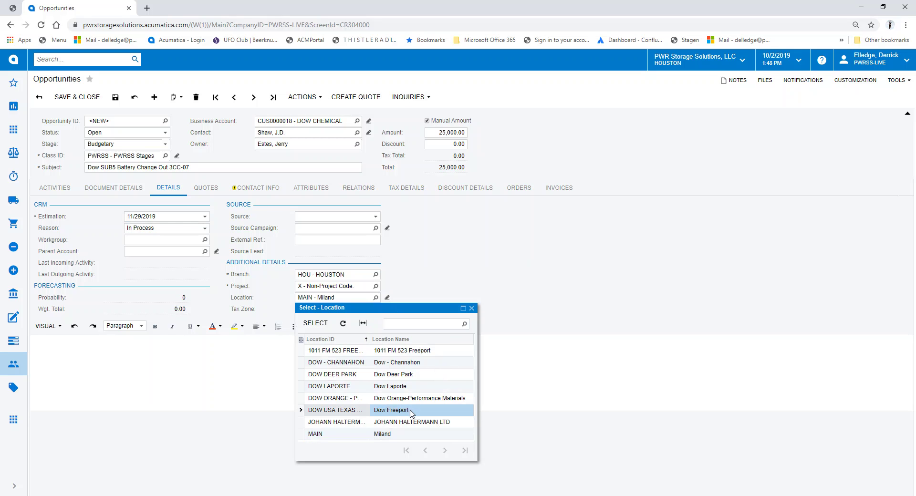
double_click(410, 411)
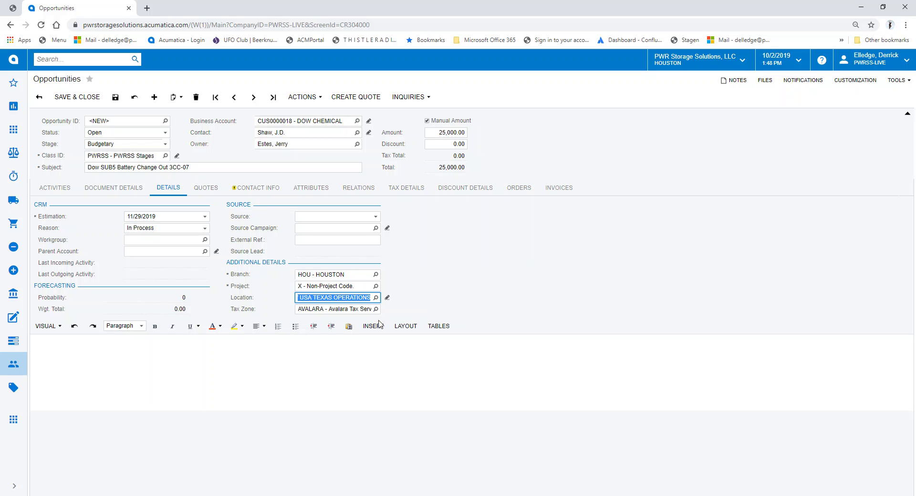
left_click(376, 298)
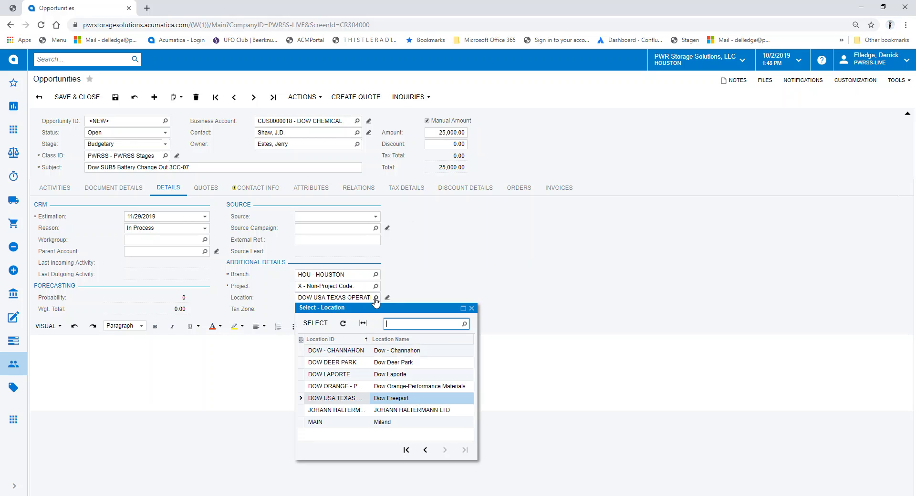
left_click(376, 299)
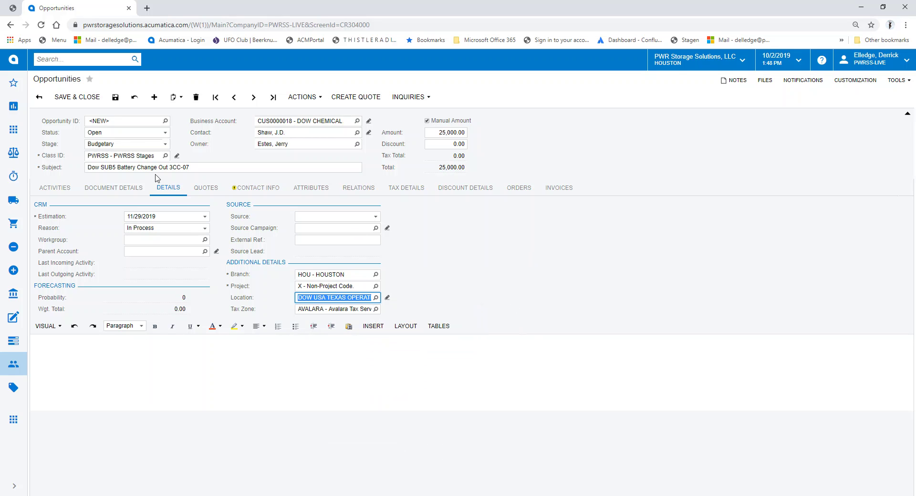
Save the new Dow SUB5 battery change out opportunity and keep its record open
left_click(115, 98)
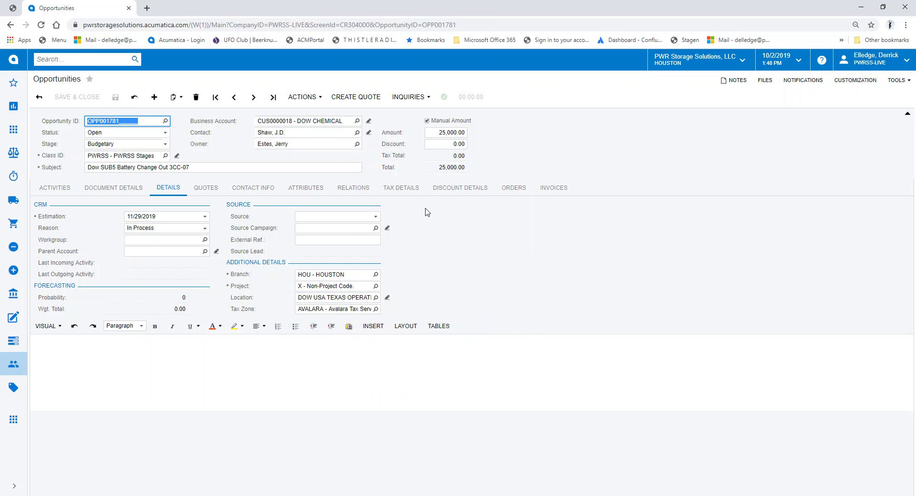
left_click(588, 259)
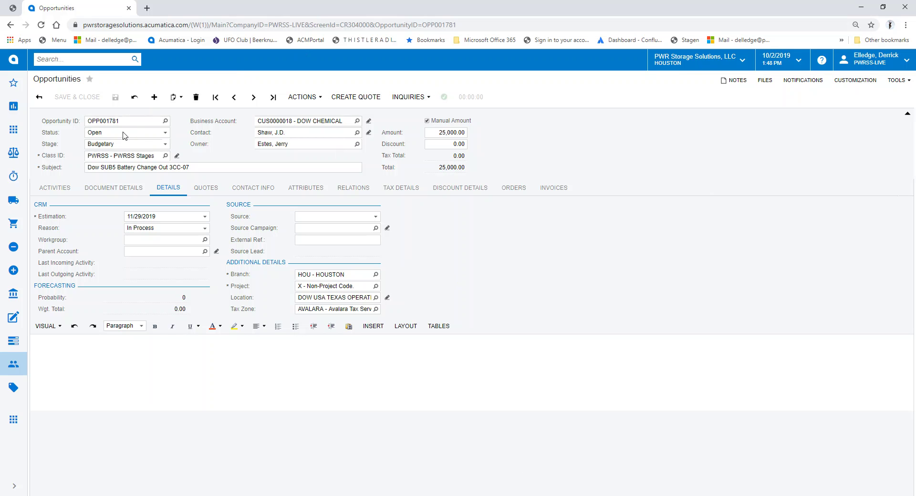
Examine the status options offered for the saved opportunity, closing the choices without picking one
left_click(165, 135)
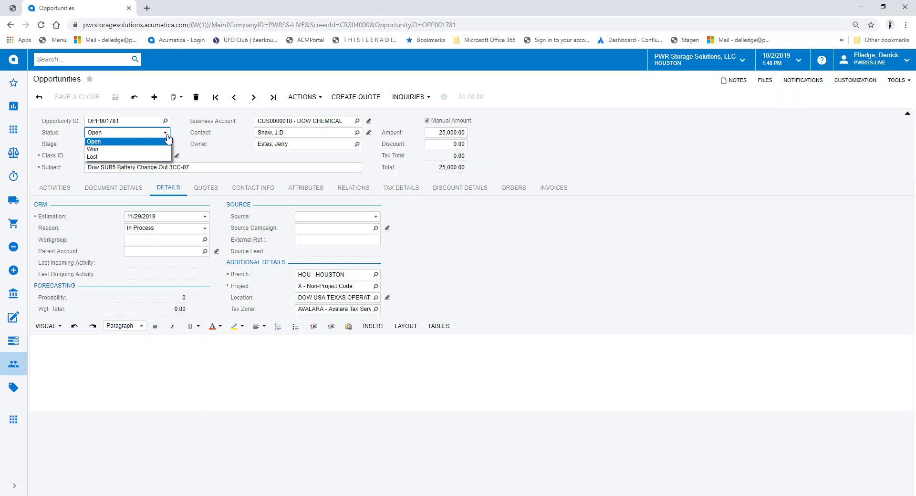
left_click(192, 129)
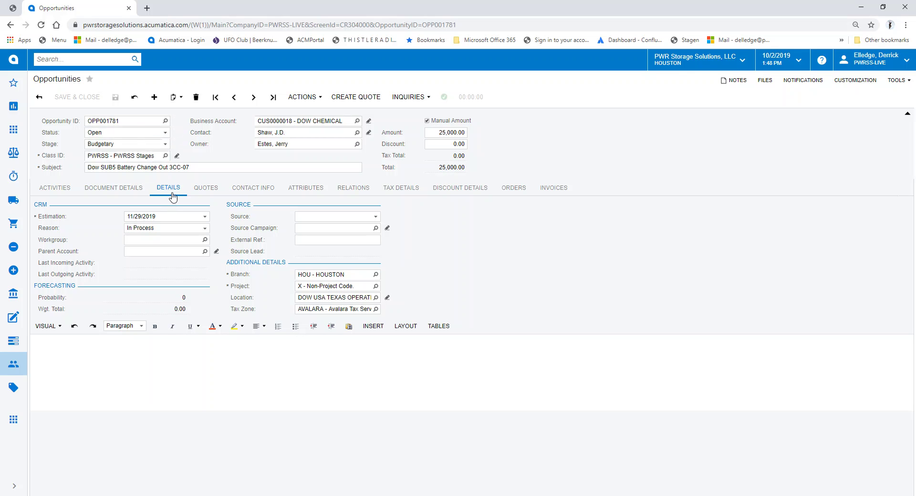
left_click(167, 136)
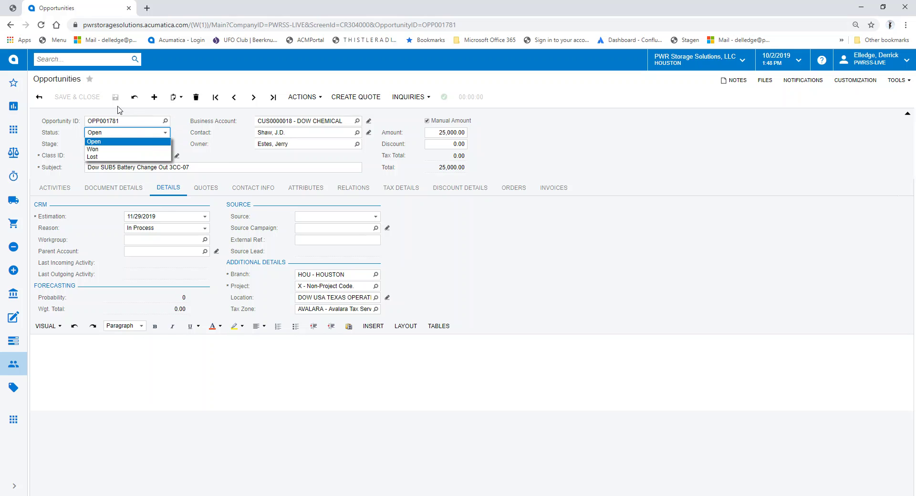
left_click(223, 164)
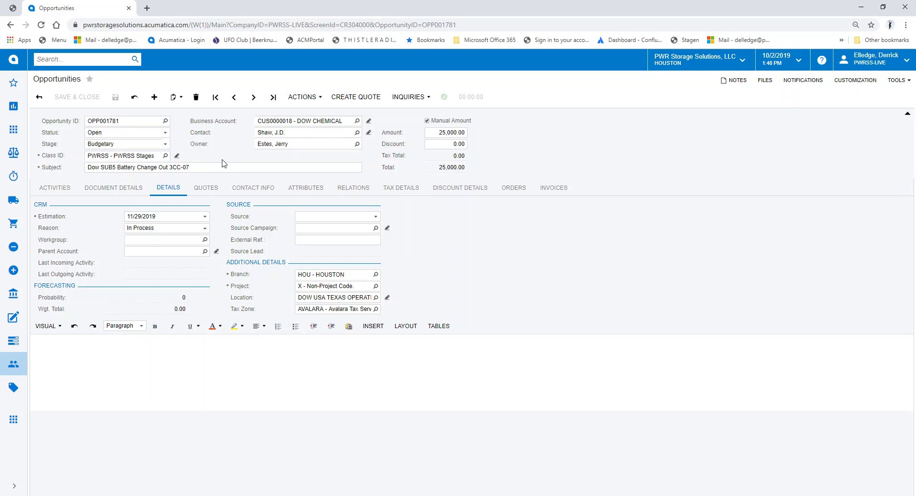